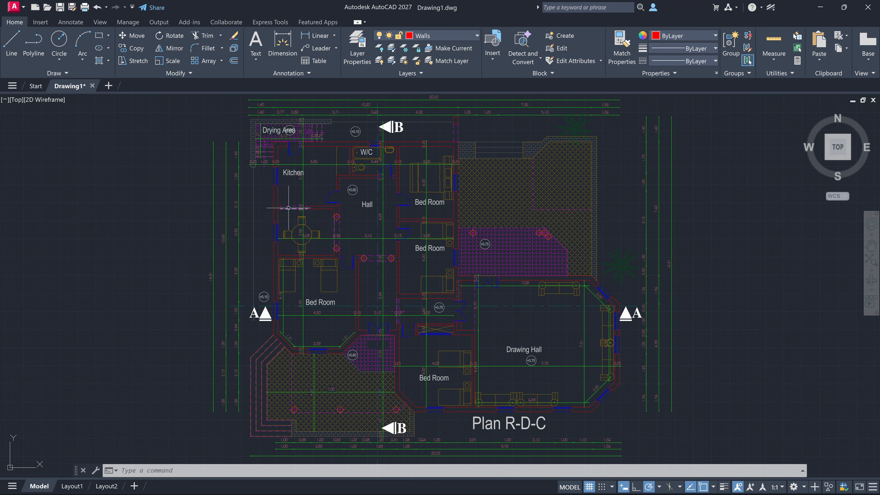
Step: Examine the layer and linetype of the exterior wall line and the dashed line between the kitchen and dining area
{"action": "left_click", "coordinate": [271, 214]}
{"action": "scroll", "coordinate": [282, 217], "scroll_direction": "up", "scroll_amount": 8}
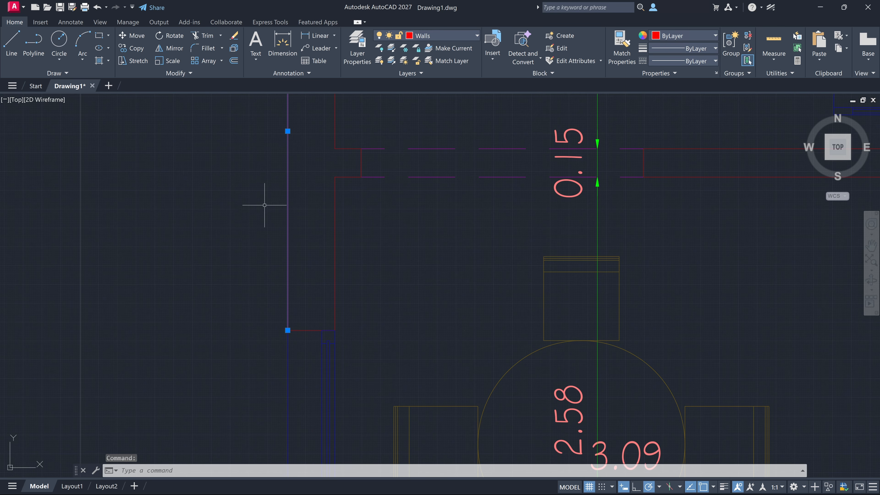
{"action": "scroll", "coordinate": [293, 209], "scroll_direction": "down", "scroll_amount": 3}
{"action": "left_click", "coordinate": [256, 187]}
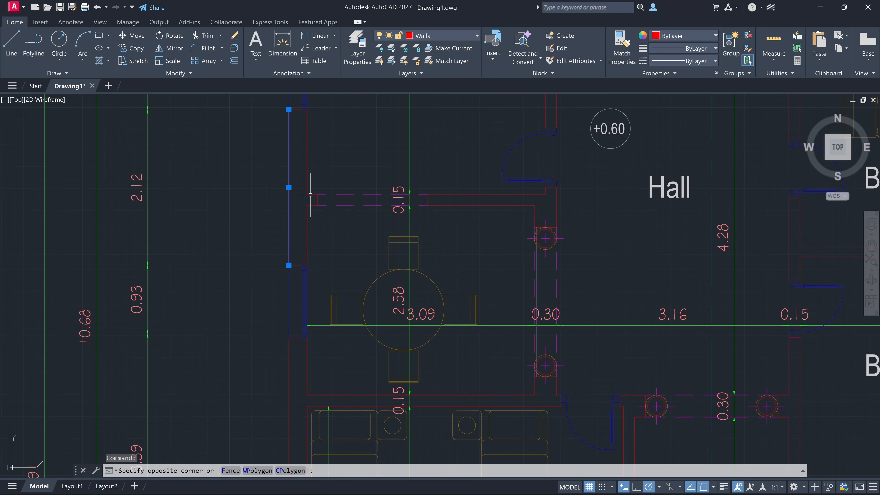
{"action": "key", "text": "Escape"}
{"action": "key", "text": "Escape"}
{"action": "left_click", "coordinate": [354, 197]}
{"action": "left_click", "coordinate": [344, 192]}
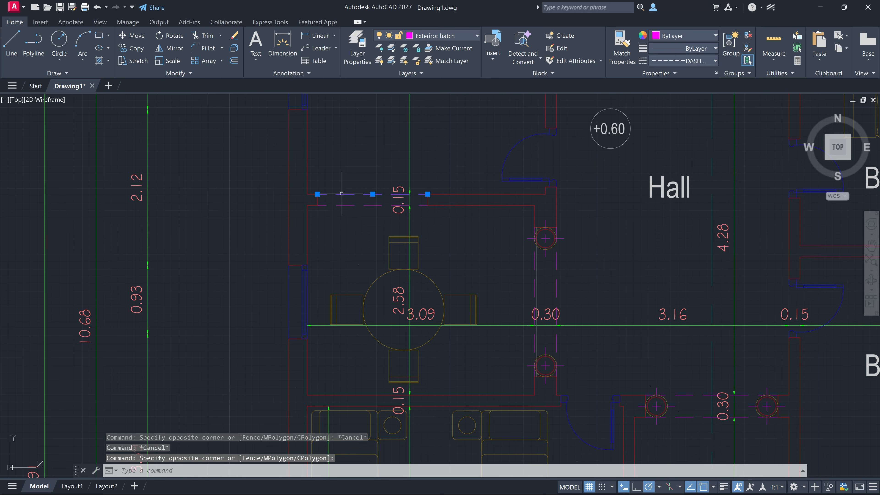
{"action": "key", "text": "Escape"}
Step: Examine the layer and linetype of the section A-A centerline crossing the plan
{"action": "middle_click_drag", "start_coordinate": [483, 311], "coordinate": [353, 191]}
{"action": "scroll", "coordinate": [398, 225], "scroll_direction": "down", "scroll_amount": 4}
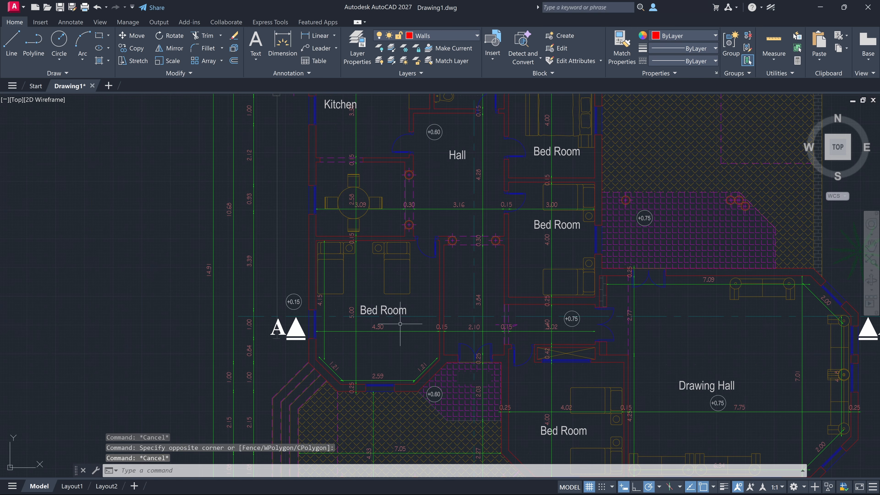
{"action": "scroll", "coordinate": [385, 369], "scroll_direction": "up", "scroll_amount": 2}
{"action": "left_click", "coordinate": [450, 284]}
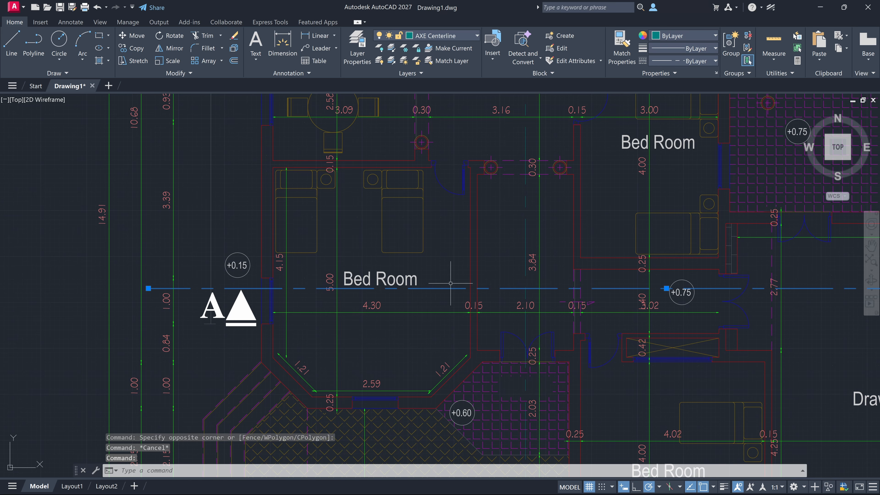
{"action": "key", "text": "Escape"}
{"action": "scroll", "coordinate": [512, 302], "scroll_direction": "down", "scroll_amount": 4}
{"action": "middle_click_drag", "start_coordinate": [606, 255], "coordinate": [530, 279]}
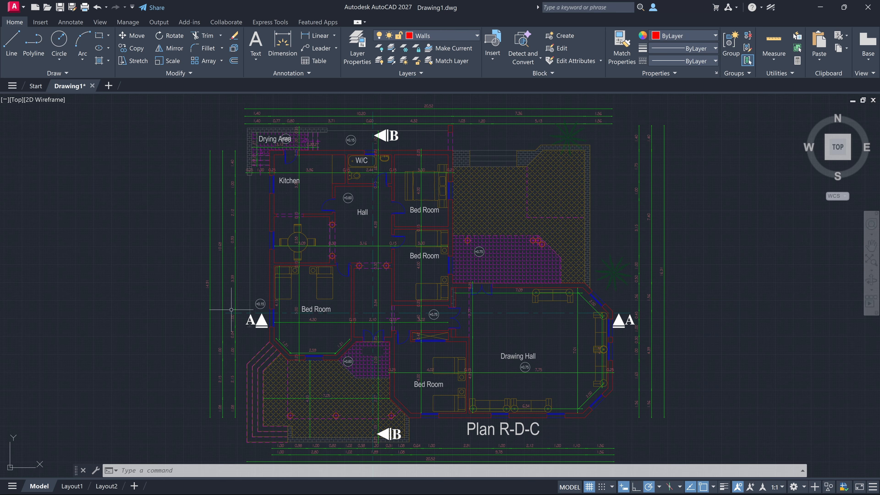
Step: Open the layer properties and review the loaded linetypes CENTER, Continuous and DASHED2 for the CADRE layer without applying one
{"action": "type", "text": "la"}
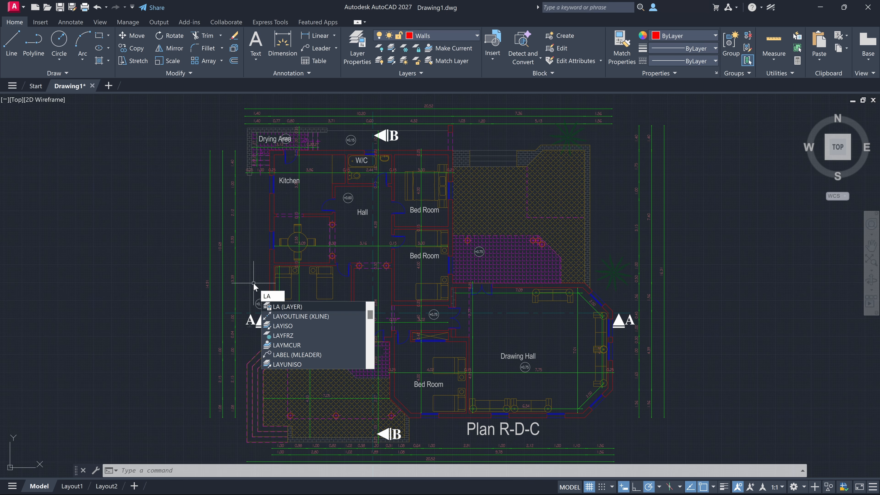
{"action": "key", "text": "Return"}
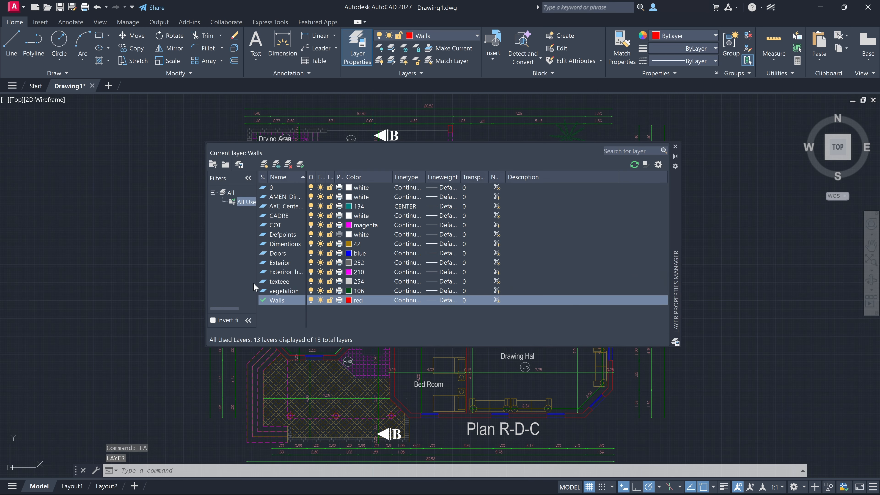
{"action": "left_click", "coordinate": [406, 216]}
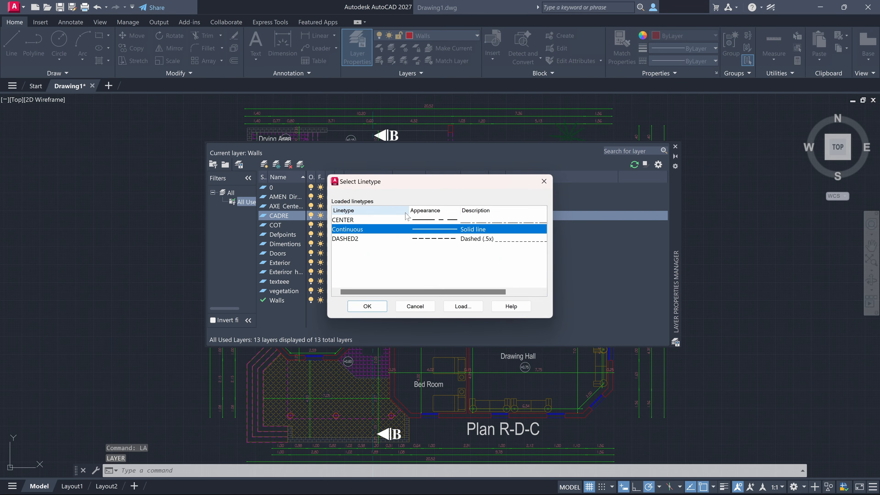
{"action": "left_click", "coordinate": [429, 238]}
{"action": "left_click", "coordinate": [435, 229]}
{"action": "left_click", "coordinate": [440, 220]}
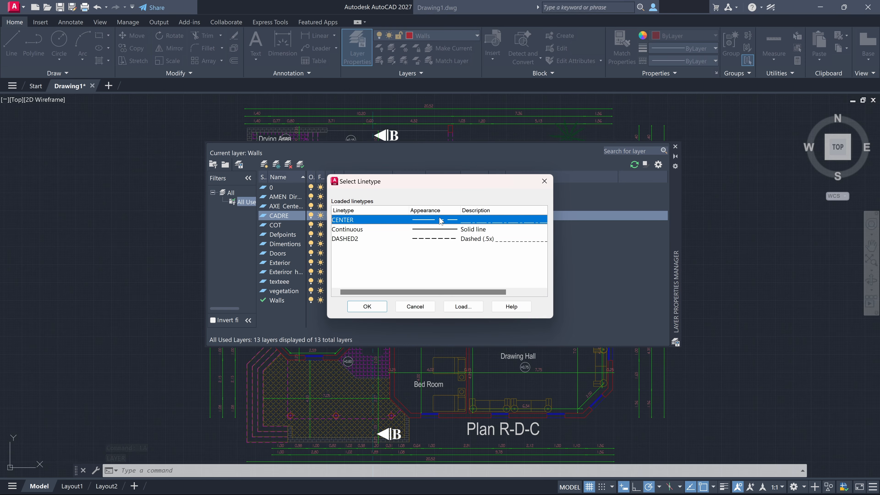
{"action": "left_click", "coordinate": [412, 309]}
Step: Load the ACAD_ISO13W100 linetype and assign it to layer 0
{"action": "left_click", "coordinate": [403, 187]}
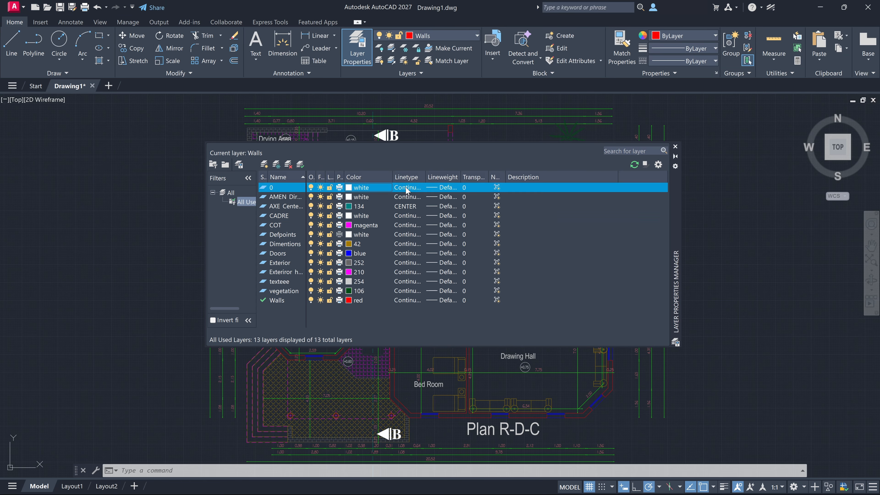
{"action": "left_click", "coordinate": [460, 305]}
{"action": "scroll", "coordinate": [393, 253], "scroll_direction": "down", "scroll_amount": 2}
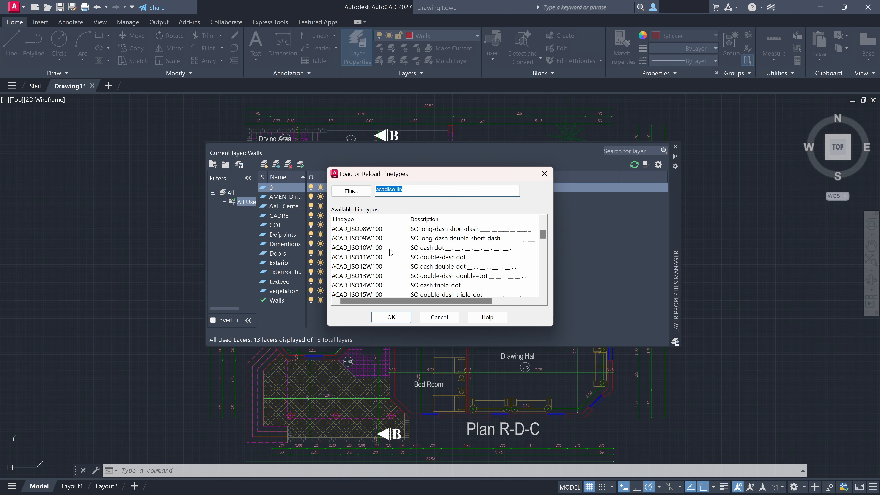
{"action": "left_click", "coordinate": [450, 276]}
{"action": "left_click", "coordinate": [403, 316]}
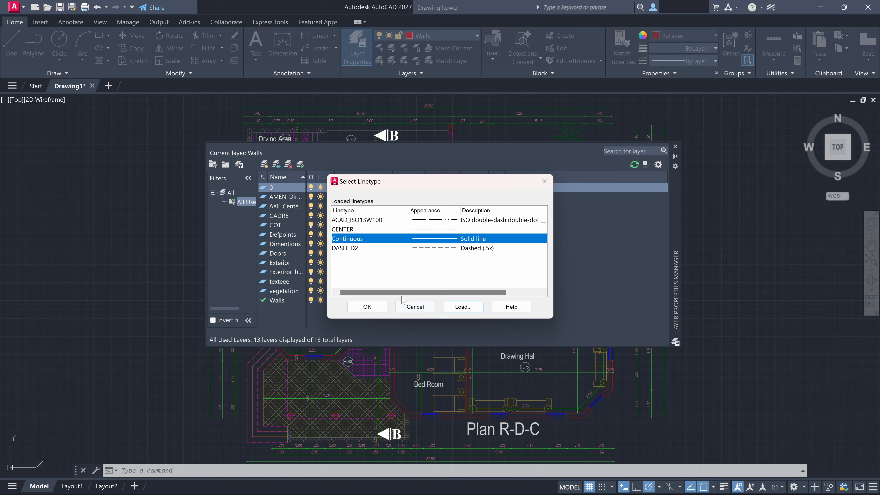
{"action": "left_click", "coordinate": [435, 221]}
{"action": "left_click", "coordinate": [375, 306]}
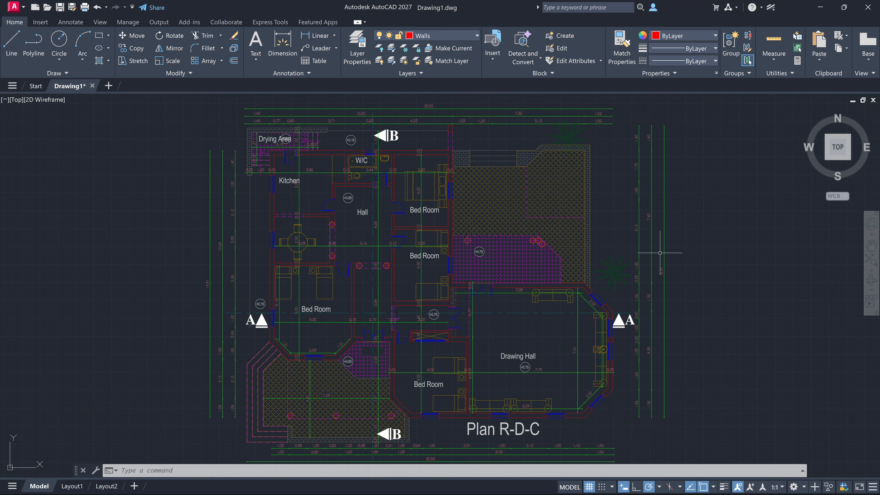
{"action": "left_click", "coordinate": [450, 233]}
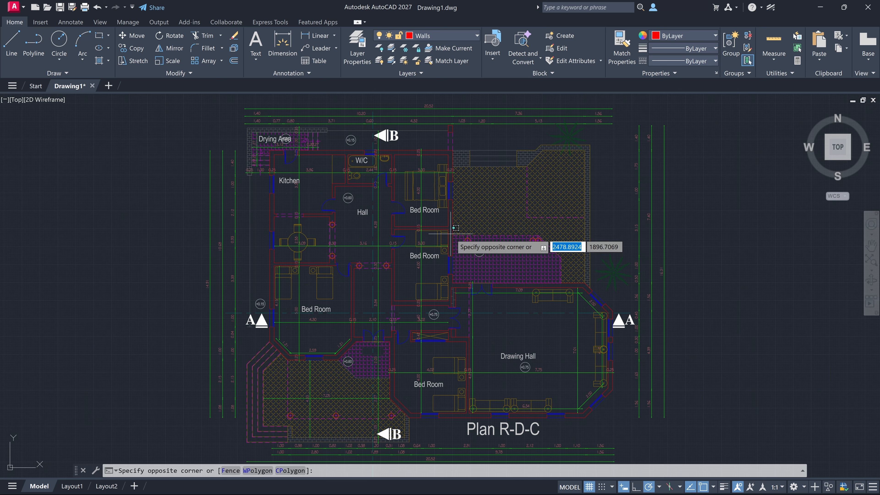
{"action": "left_click", "coordinate": [413, 259]}
{"action": "key", "text": "Escape"}
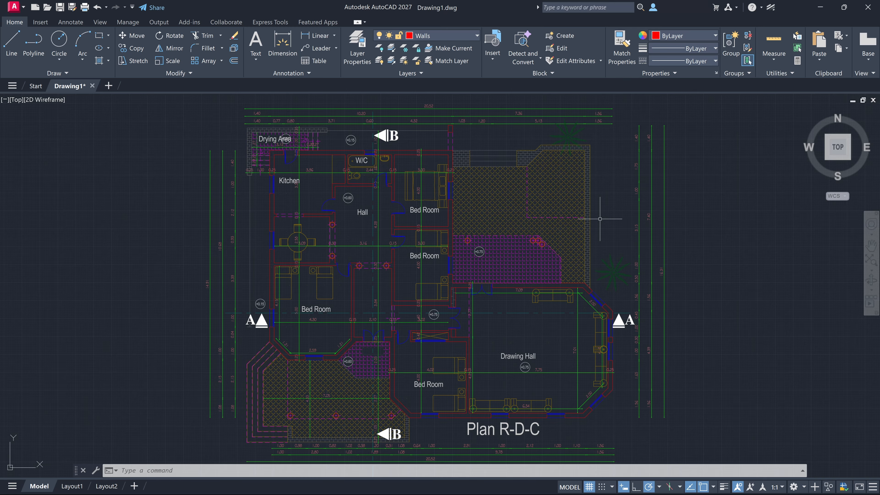
Step: Set the Walls layer's lineweight to 1.20 mm and close the layer properties
{"action": "type", "text": "LA"}
{"action": "key", "text": "Return"}
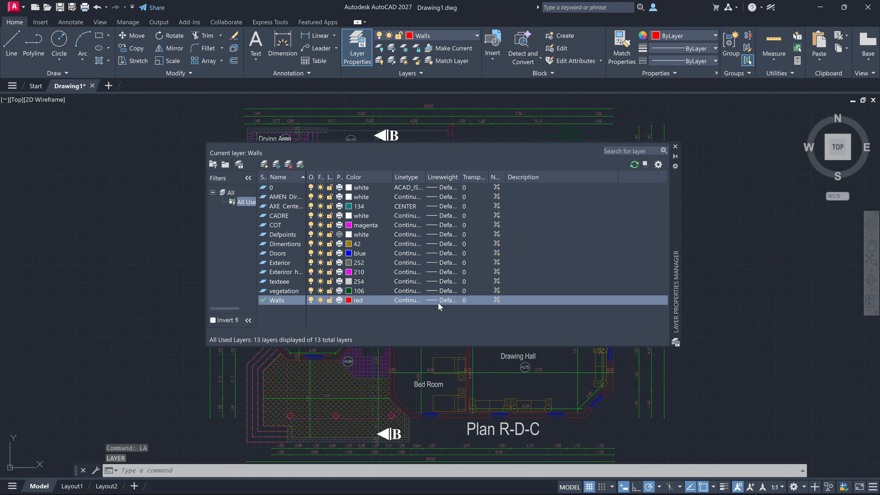
{"action": "left_click", "coordinate": [450, 299]}
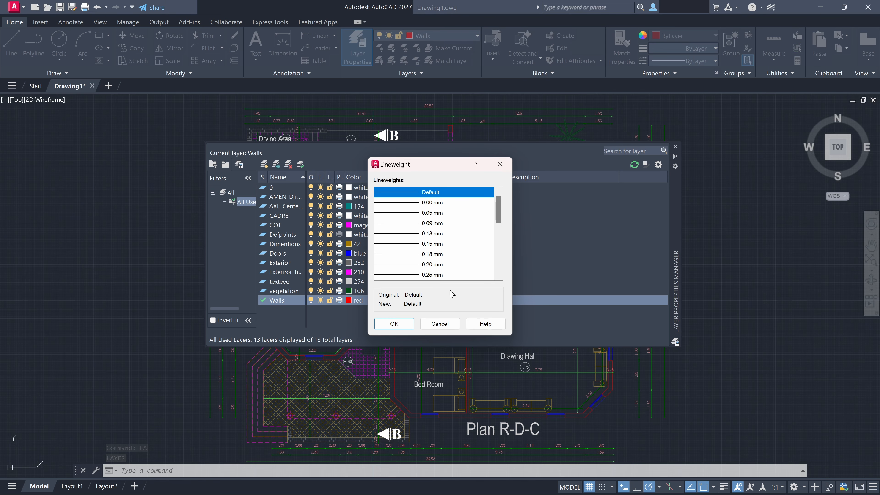
{"action": "scroll", "coordinate": [440, 240], "scroll_direction": "down", "scroll_amount": 4}
{"action": "scroll", "coordinate": [440, 241], "scroll_direction": "down", "scroll_amount": 2}
{"action": "left_click", "coordinate": [439, 243]}
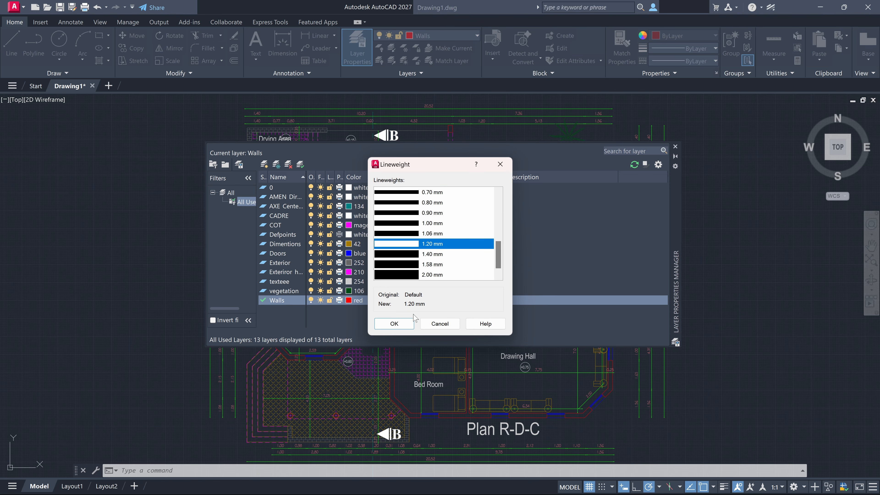
{"action": "left_click", "coordinate": [394, 323]}
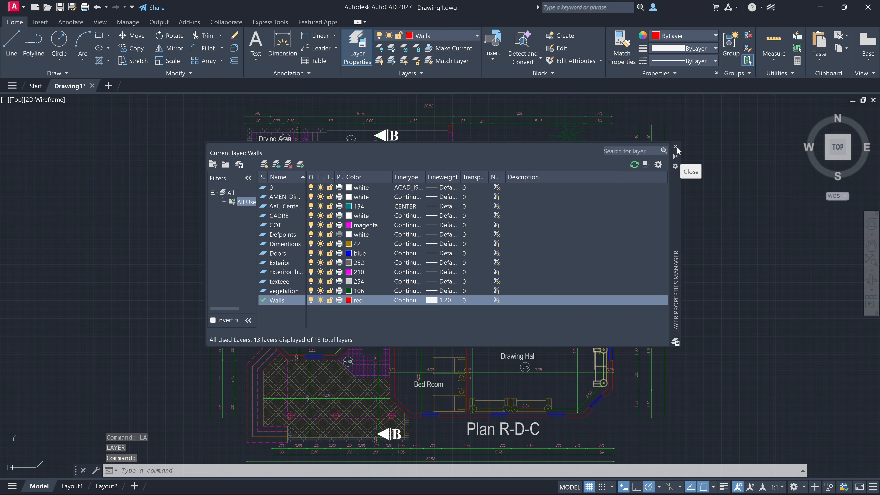
{"action": "left_click", "coordinate": [675, 149]}
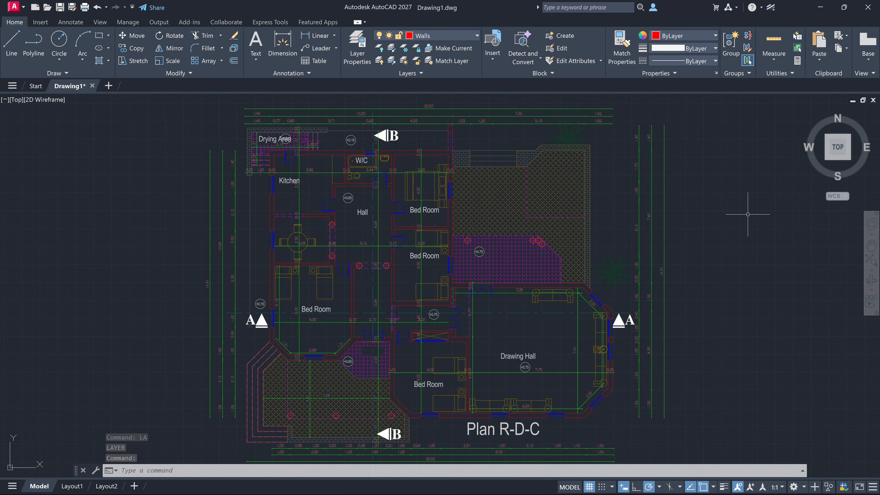
Step: Undo and redo the Walls lineweight change, and toggle the drawing's lineweight display on and back off
{"action": "key", "text": "ctrl+z"}
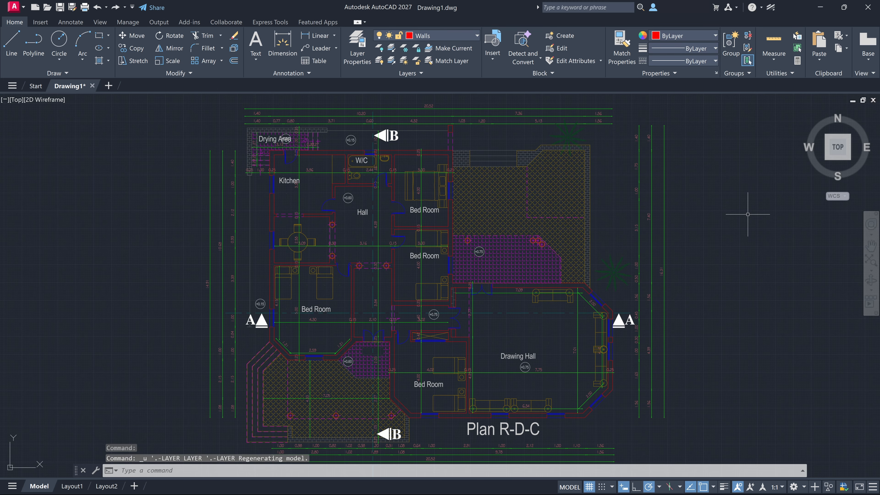
{"action": "key", "text": "ctrl+y"}
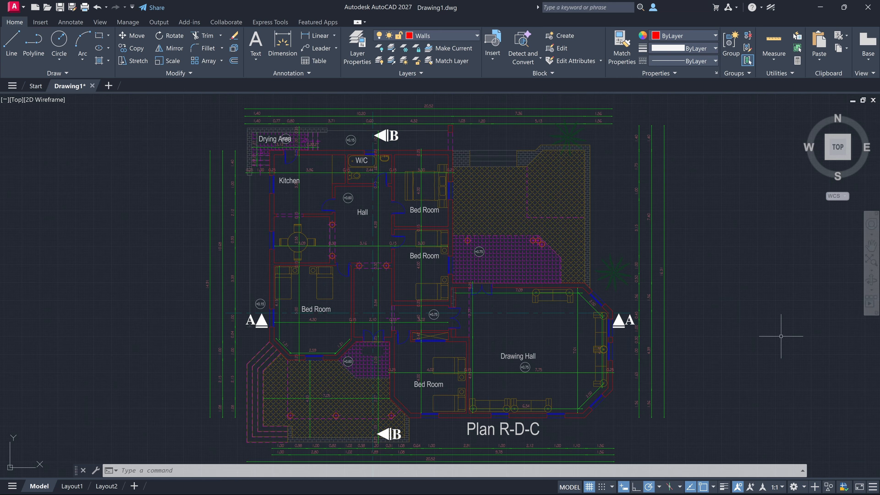
{"action": "left_click", "coordinate": [725, 487]}
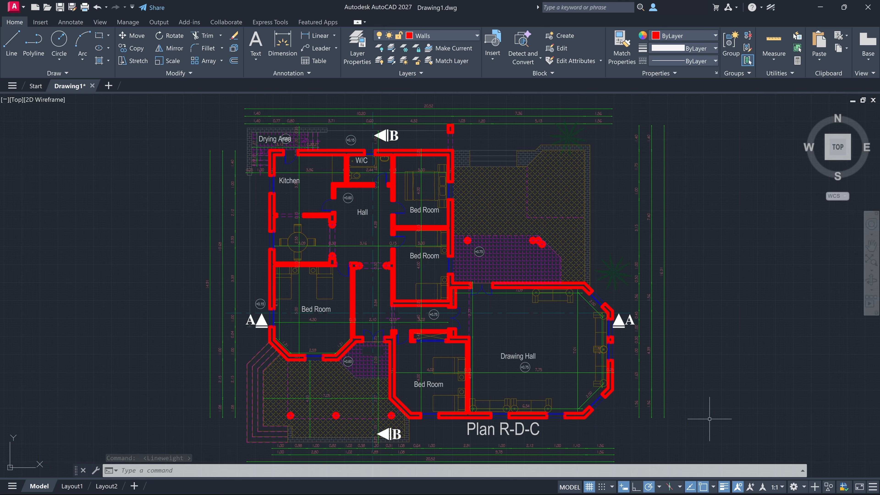
{"action": "left_click", "coordinate": [724, 487]}
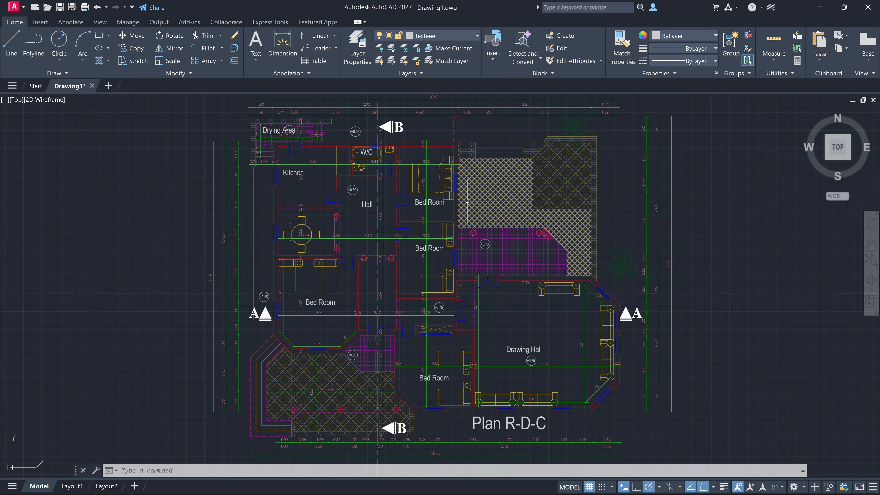
Step: Turn the Furniture layer off and back on
{"action": "mouse_move", "coordinate": [477, 200]}
{"action": "left_click", "coordinate": [453, 38]}
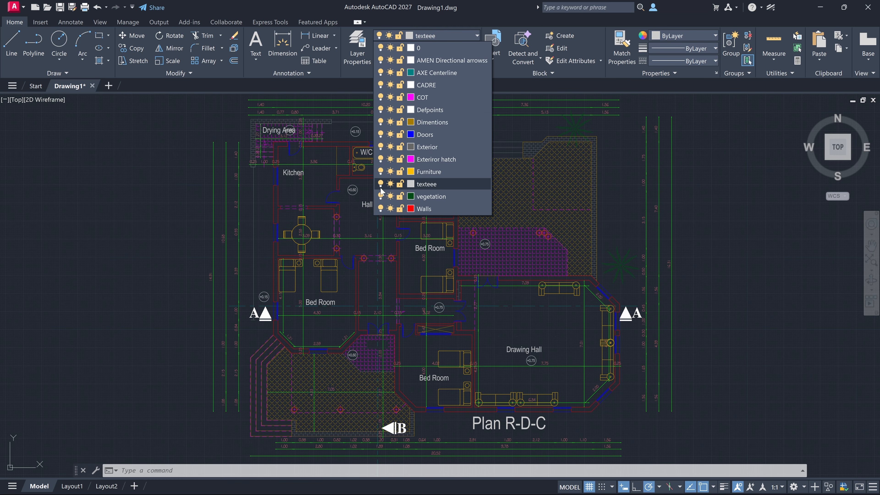
{"action": "left_click", "coordinate": [380, 171]}
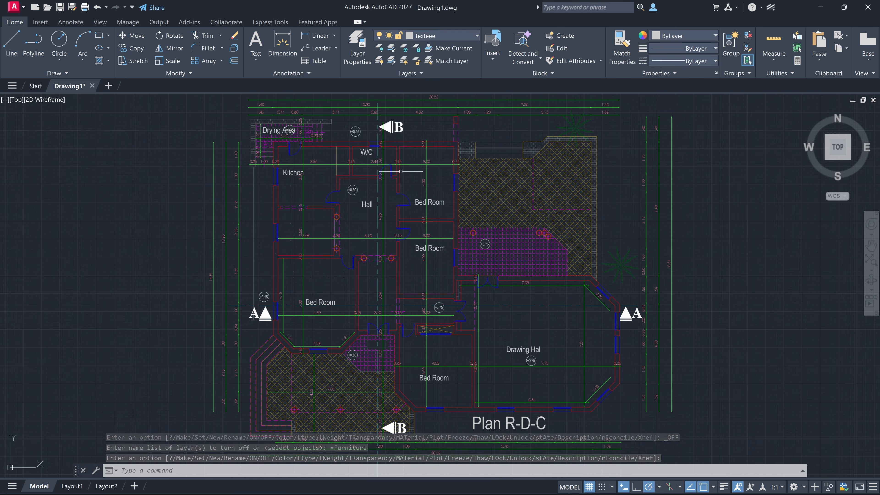
{"action": "left_click", "coordinate": [453, 36]}
{"action": "left_click", "coordinate": [381, 171]}
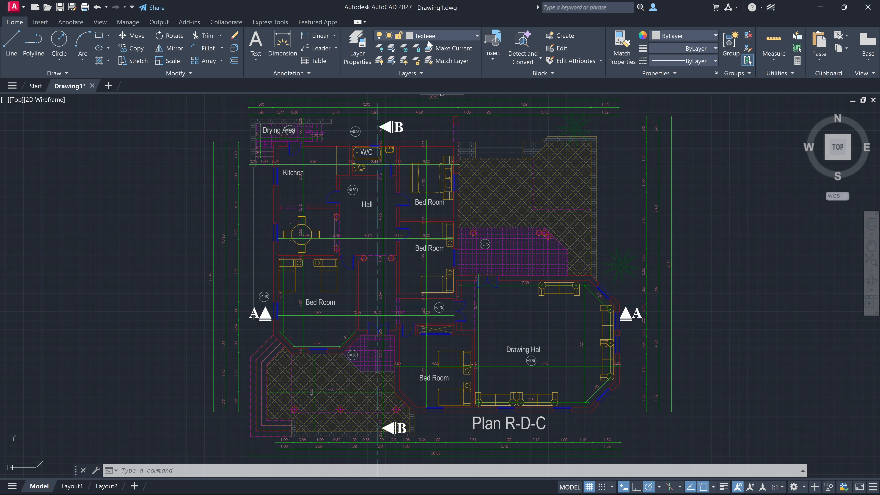
Step: Try to freeze the current layer, texteee
{"action": "left_click", "coordinate": [450, 35]}
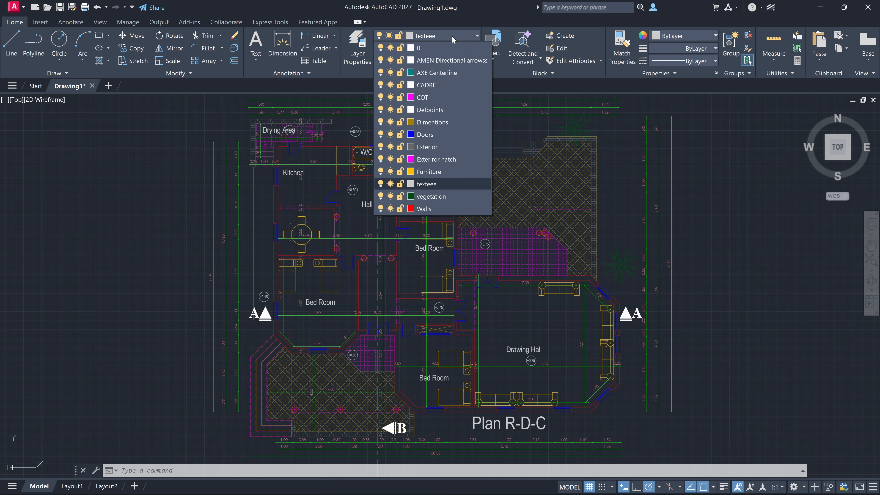
{"action": "left_click", "coordinate": [390, 185]}
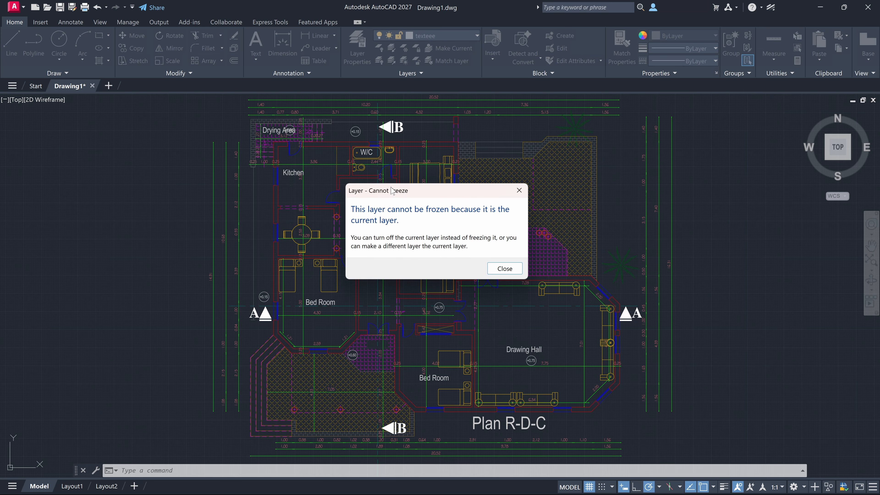
{"action": "left_click", "coordinate": [504, 269]}
Step: Freeze the Walls layer and thaw it again
{"action": "left_click", "coordinate": [442, 35]}
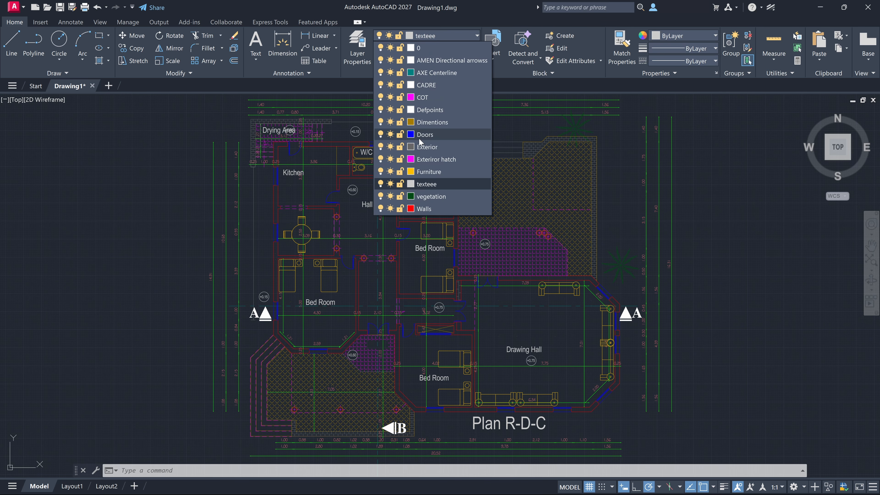
{"action": "left_click", "coordinate": [390, 208]}
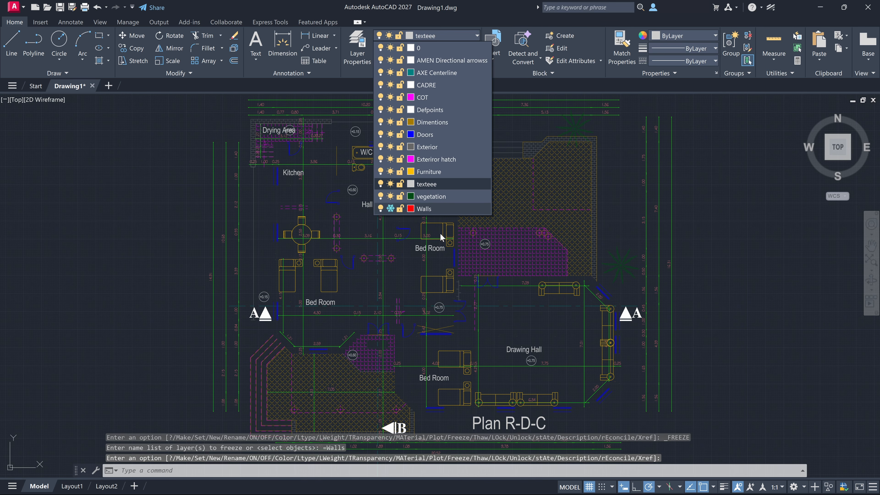
{"action": "left_click", "coordinate": [400, 227]}
{"action": "left_click", "coordinate": [418, 36]}
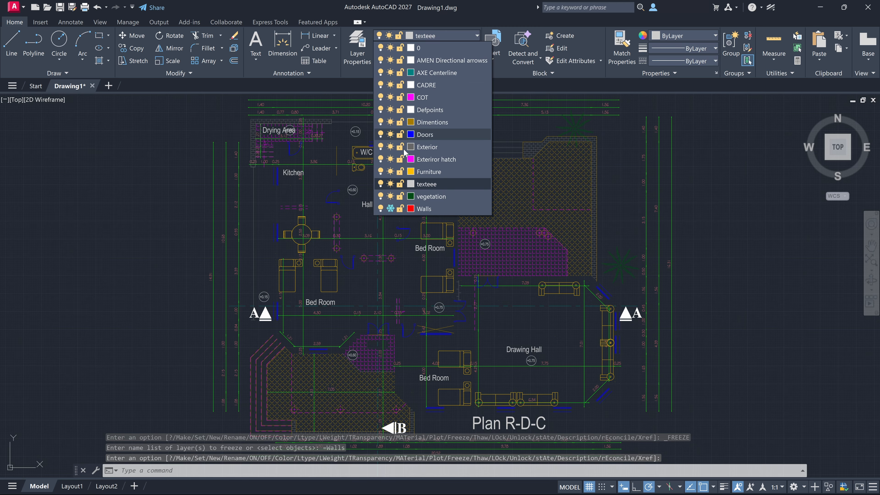
{"action": "left_click", "coordinate": [391, 208]}
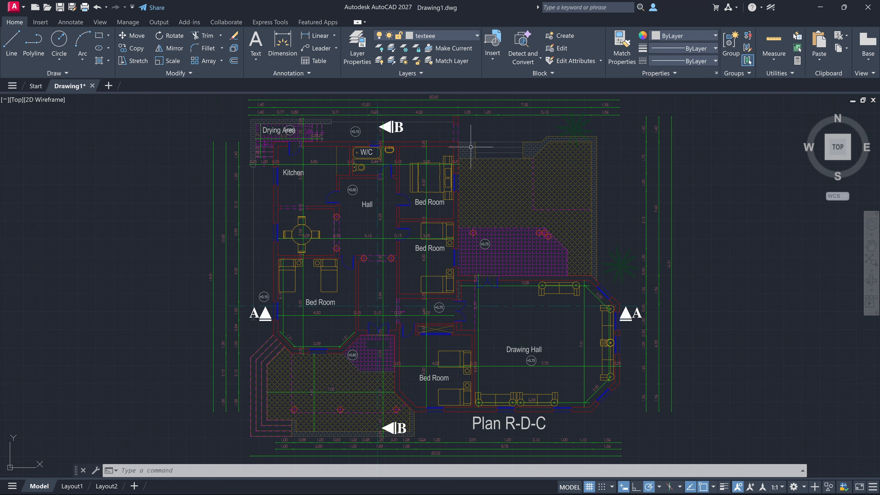
Step: Lock the Walls layer
{"action": "left_click", "coordinate": [445, 35]}
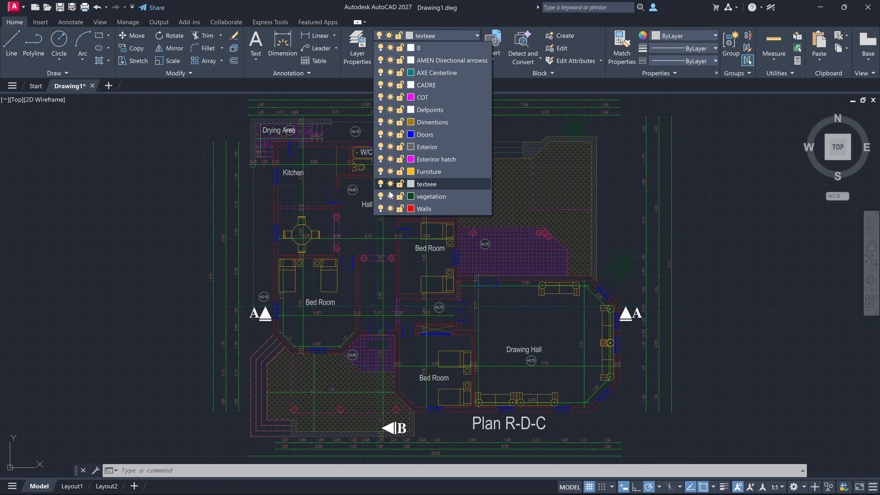
{"action": "left_click", "coordinate": [400, 209]}
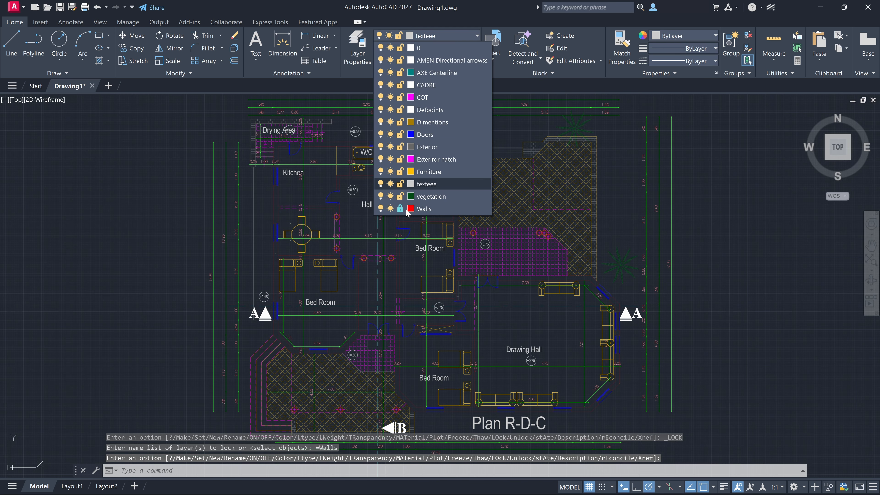
{"action": "left_click", "coordinate": [573, 347]}
Step: Test selecting a wall line beneath the bed near the drawing hall while its layer is locked, then clear the selection
{"action": "scroll", "coordinate": [472, 305], "scroll_direction": "up", "scroll_amount": 5}
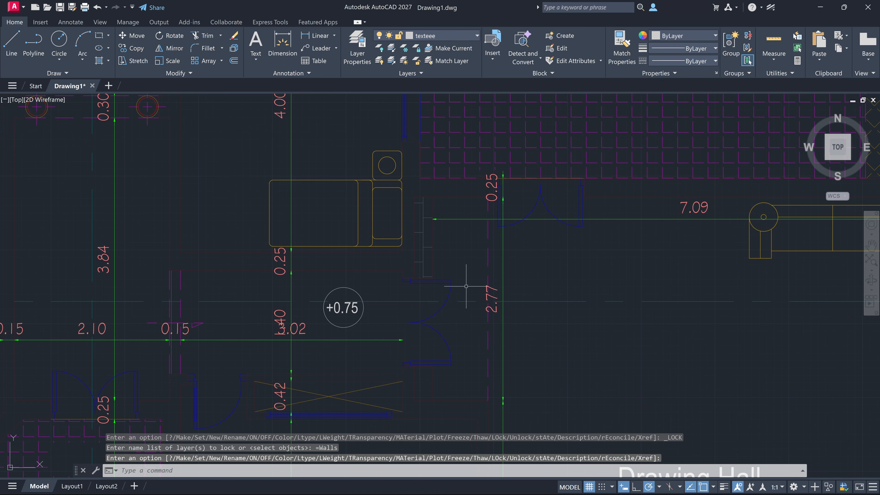
{"action": "left_click", "coordinate": [399, 276]}
{"action": "left_click", "coordinate": [373, 262]}
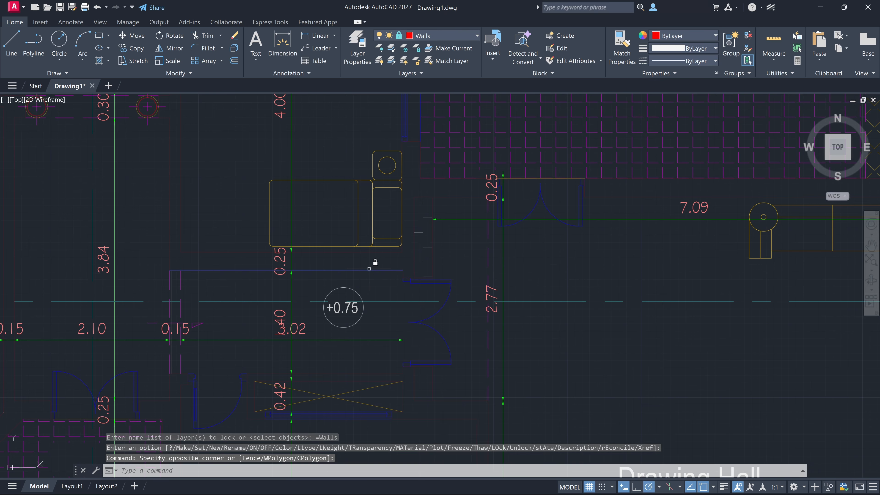
{"action": "left_click", "coordinate": [371, 252]}
{"action": "key", "text": "Escape"}
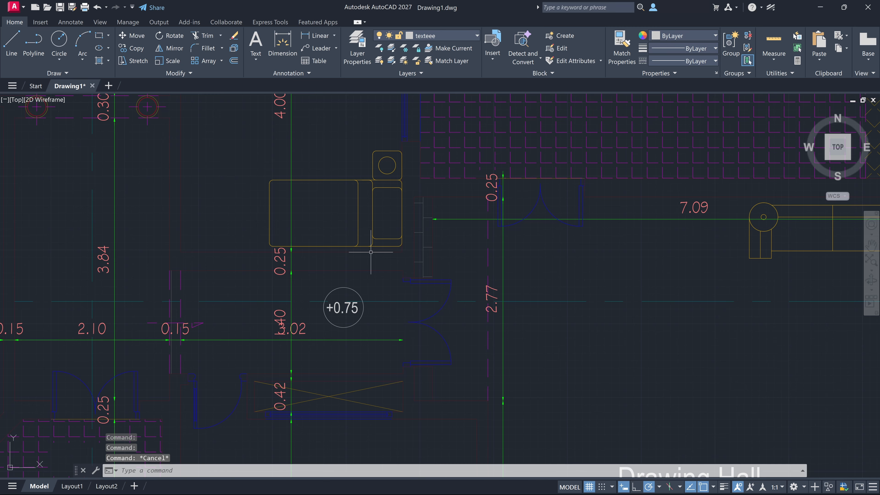
Step: Select a door and a dimension on unlocked layers for comparison, test the wall beside section mark A, and clear the selection
{"action": "scroll", "coordinate": [383, 253], "scroll_direction": "down", "scroll_amount": 4}
{"action": "scroll", "coordinate": [383, 253], "scroll_direction": "down", "scroll_amount": 3}
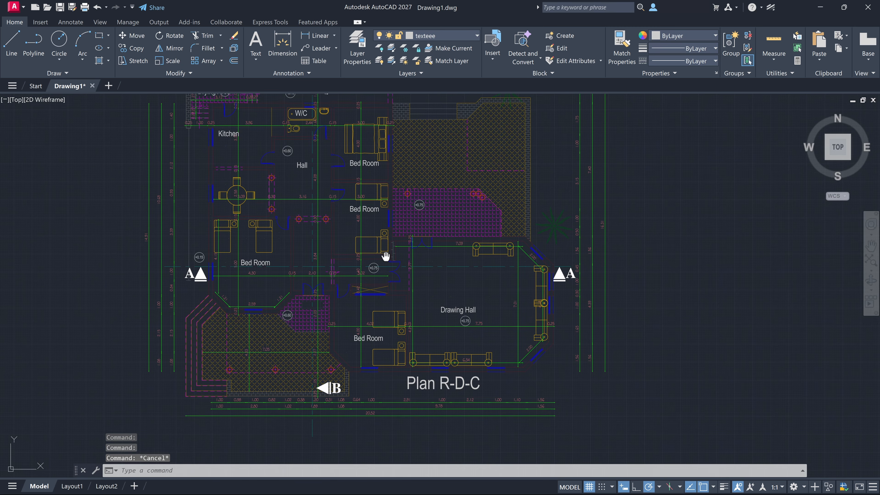
{"action": "left_click", "coordinate": [374, 216]}
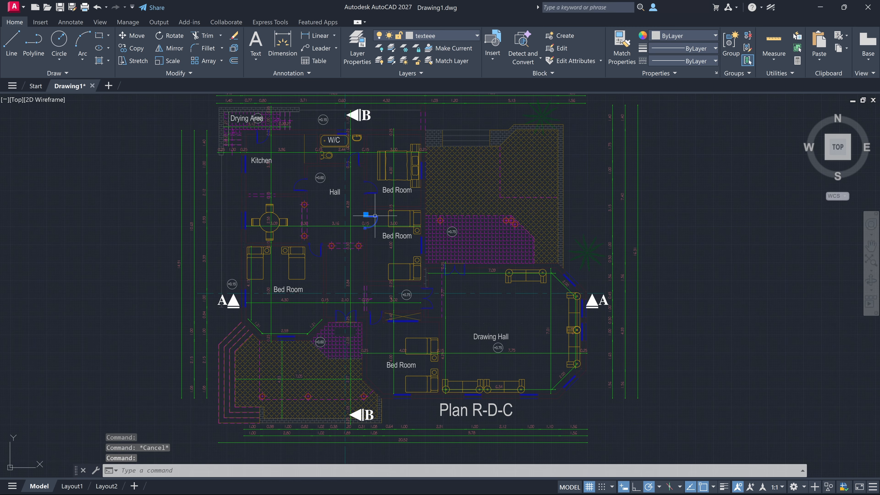
{"action": "key", "text": "Escape"}
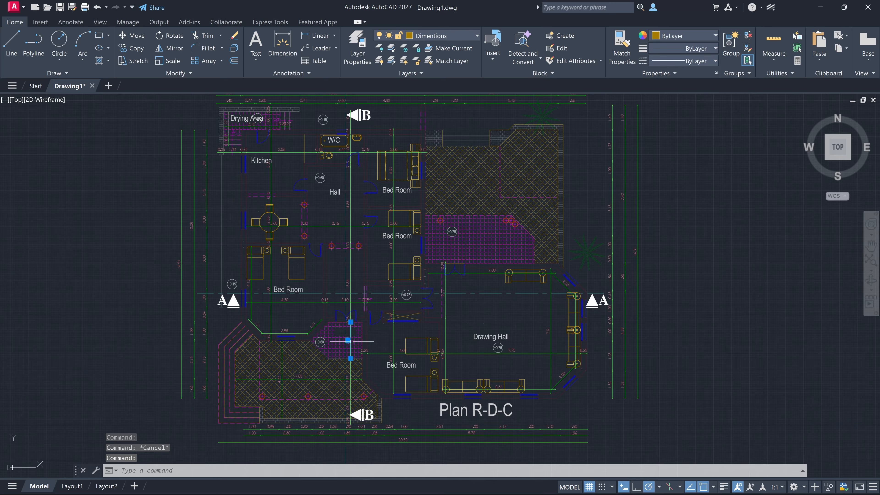
{"action": "scroll", "coordinate": [242, 326], "scroll_direction": "up", "scroll_amount": 4}
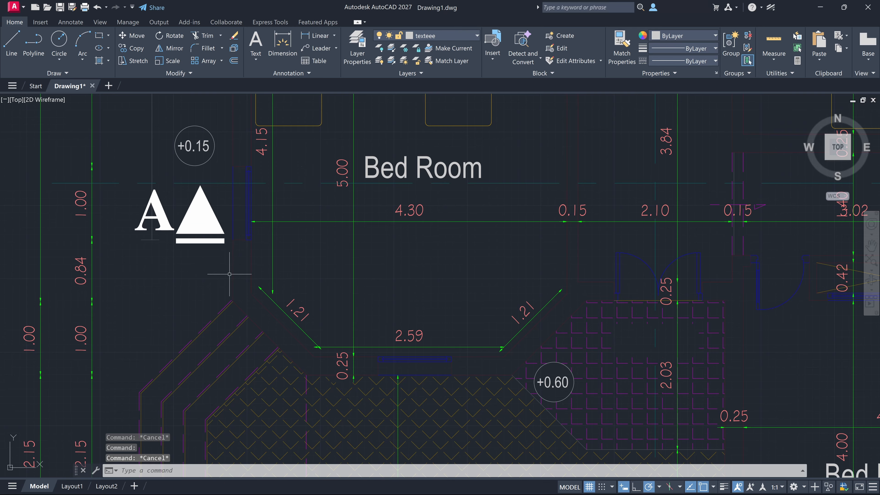
{"action": "left_click", "coordinate": [239, 287]}
{"action": "key", "text": "Escape"}
Step: Unlock the Walls layer
{"action": "left_click", "coordinate": [429, 36]}
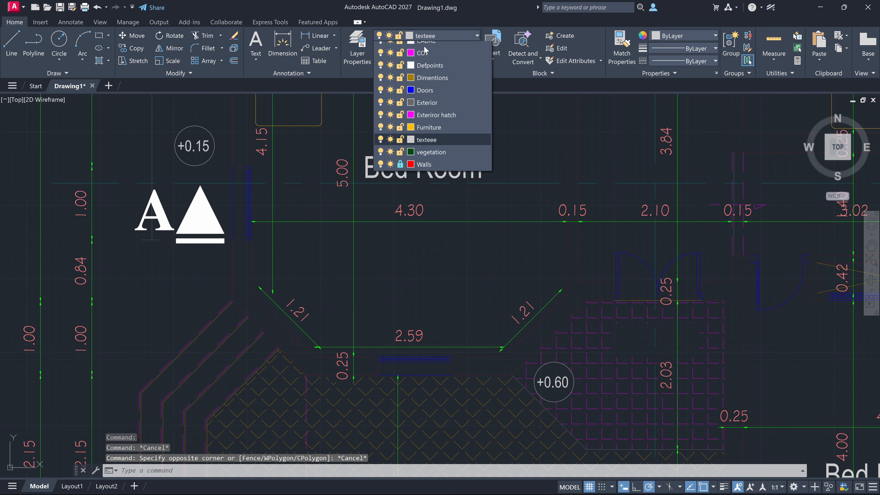
{"action": "left_click", "coordinate": [399, 209]}
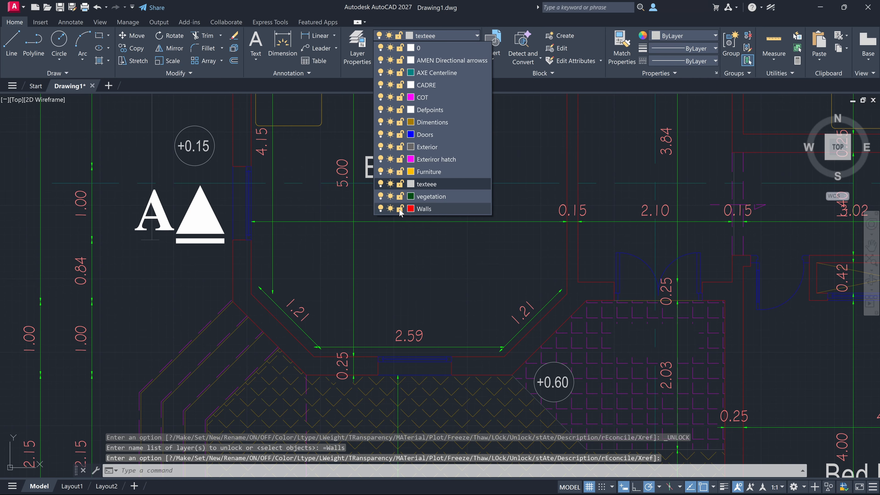
{"action": "scroll", "coordinate": [444, 272], "scroll_direction": "down", "scroll_amount": 5}
{"action": "middle_click_drag", "start_coordinate": [415, 271], "coordinate": [324, 305]}
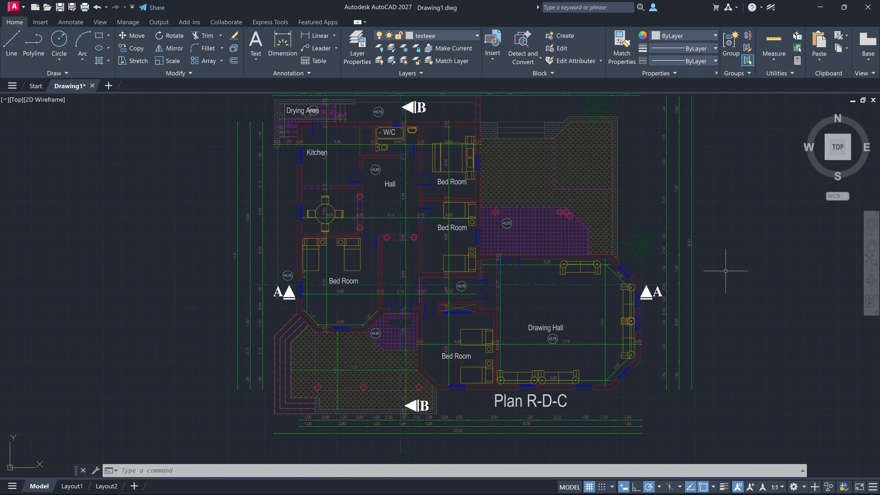
Step: Open the Layer Properties Manager and widen its Plot column
{"action": "type", "text": "la"}
{"action": "key", "text": "Return"}
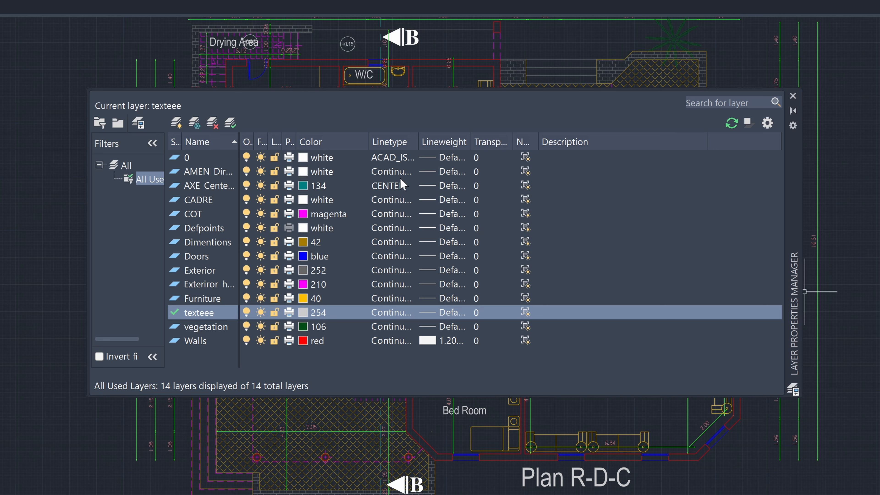
{"action": "left_click_drag", "start_coordinate": [295, 141], "coordinate": [434, 152]}
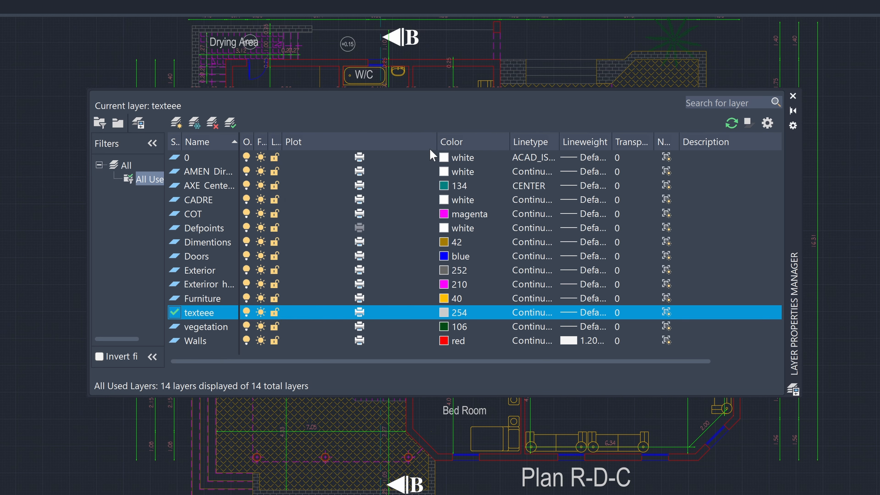
Step: Turn plotting off and back on for the texteee, vegetation and COT layers, and try to enable it for Defpoints
{"action": "left_click", "coordinate": [360, 312]}
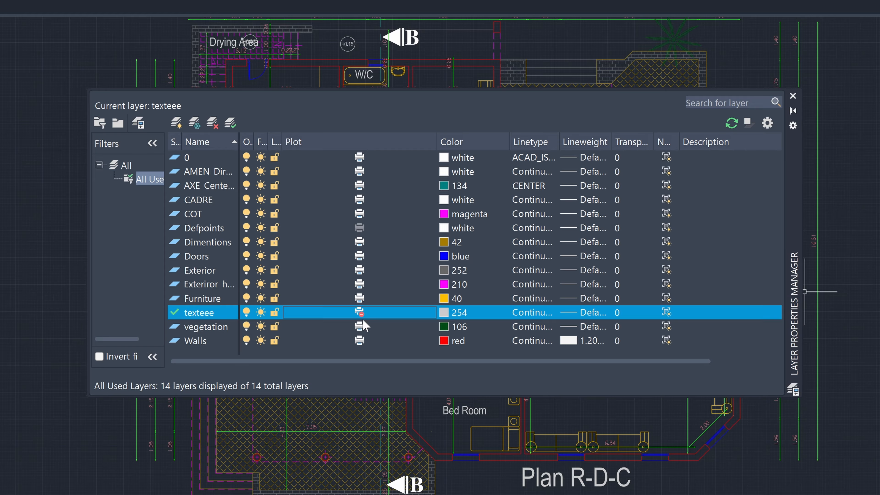
{"action": "left_click", "coordinate": [359, 327]}
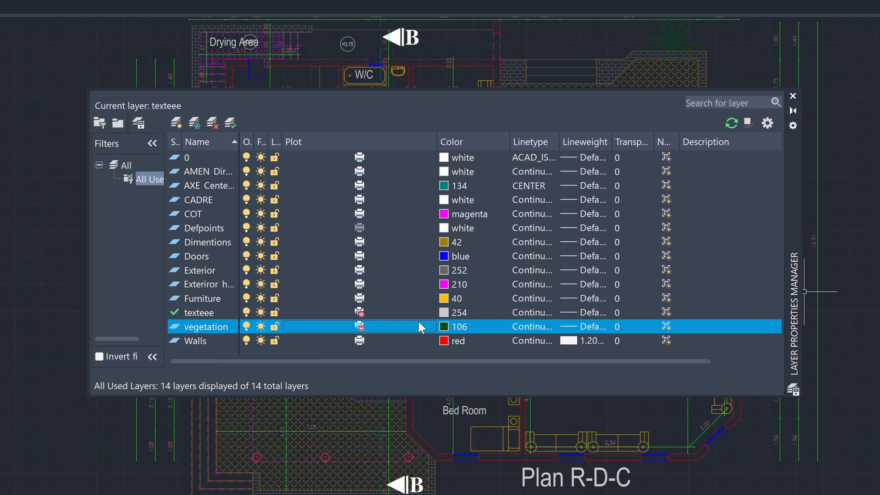
{"action": "left_click", "coordinate": [360, 326]}
{"action": "left_click", "coordinate": [360, 312]}
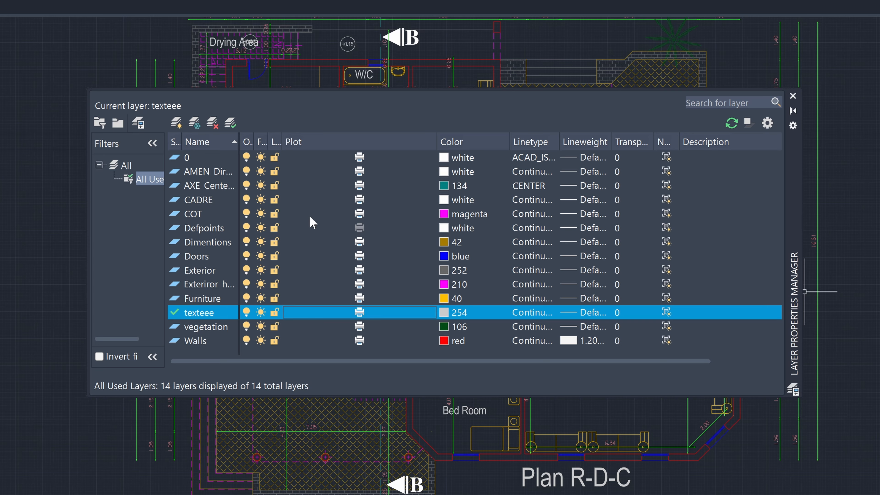
{"action": "left_click", "coordinate": [366, 213]}
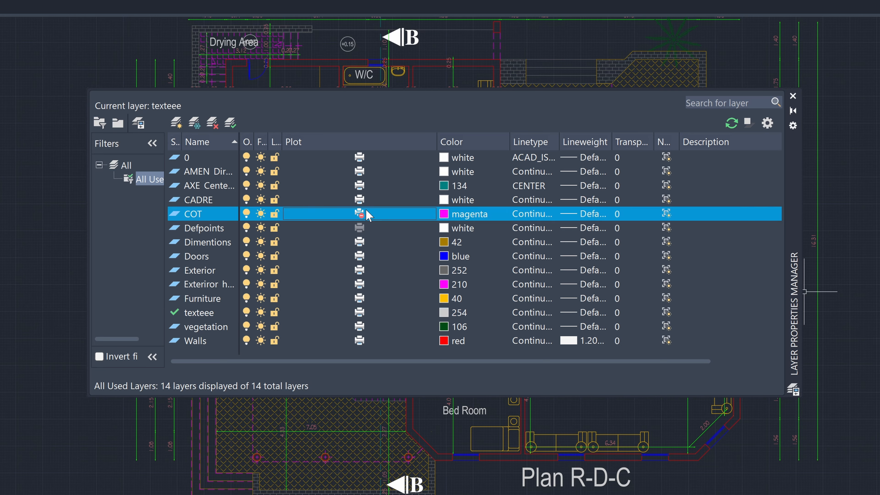
{"action": "left_click", "coordinate": [363, 230]}
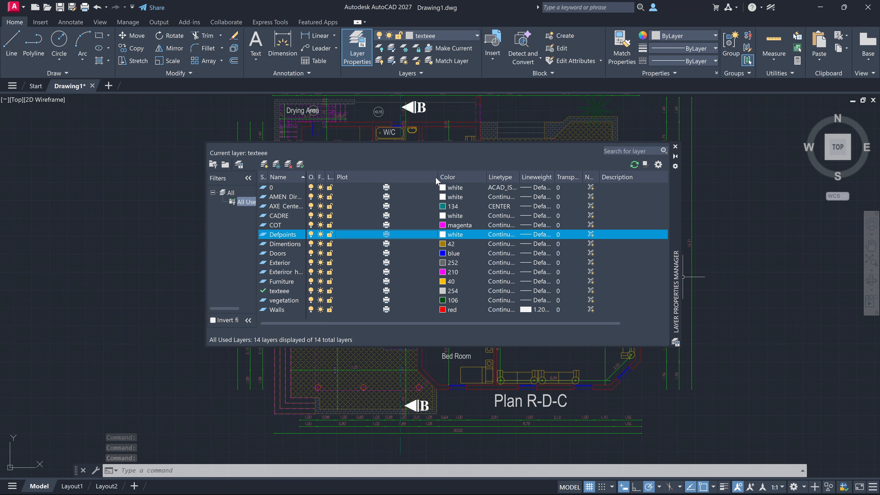
Step: Widen the Transparency column, sort the layers by plot state, and narrow the Plot column
{"action": "left_click", "coordinate": [439, 180]}
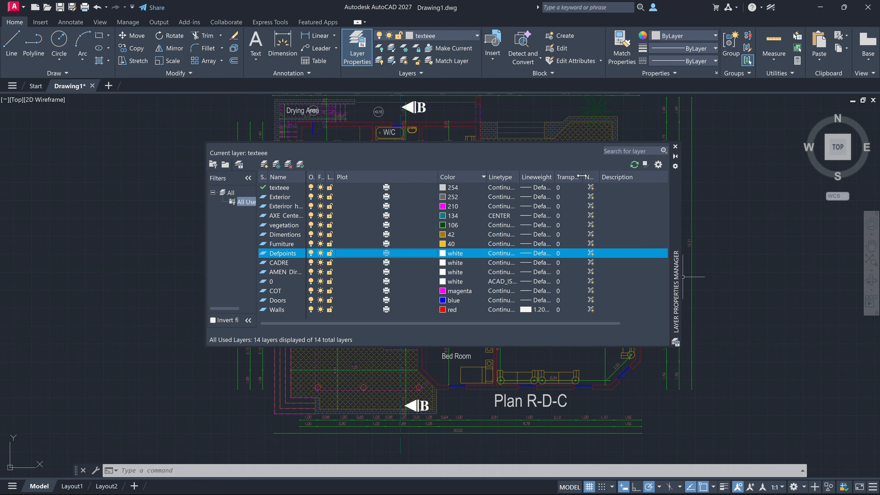
{"action": "left_click_drag", "start_coordinate": [581, 176], "coordinate": [644, 176]}
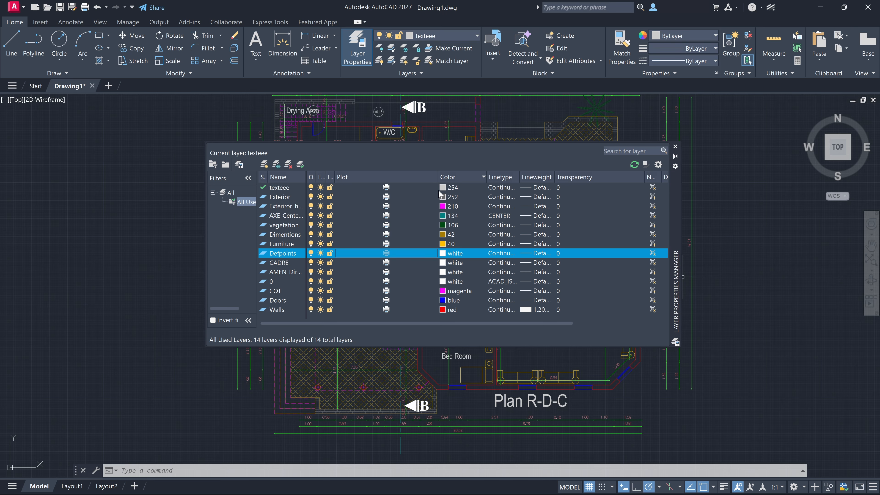
{"action": "left_click", "coordinate": [437, 179]}
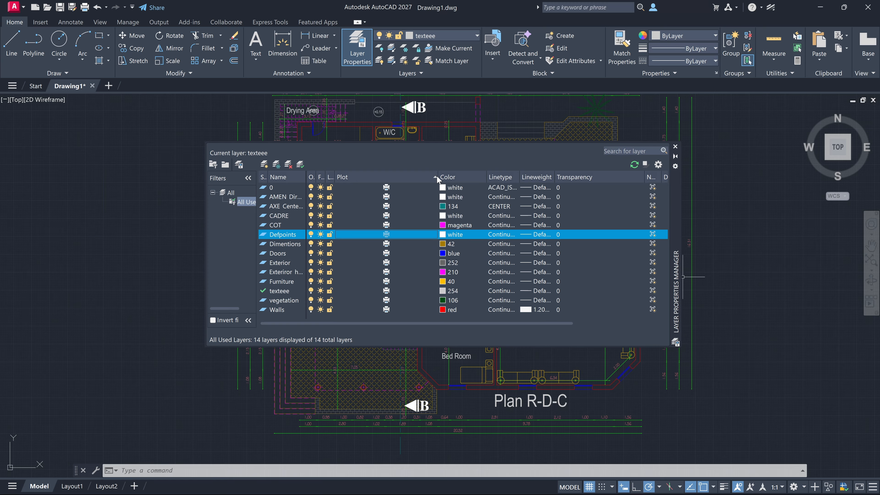
{"action": "left_click_drag", "start_coordinate": [437, 175], "coordinate": [349, 175]}
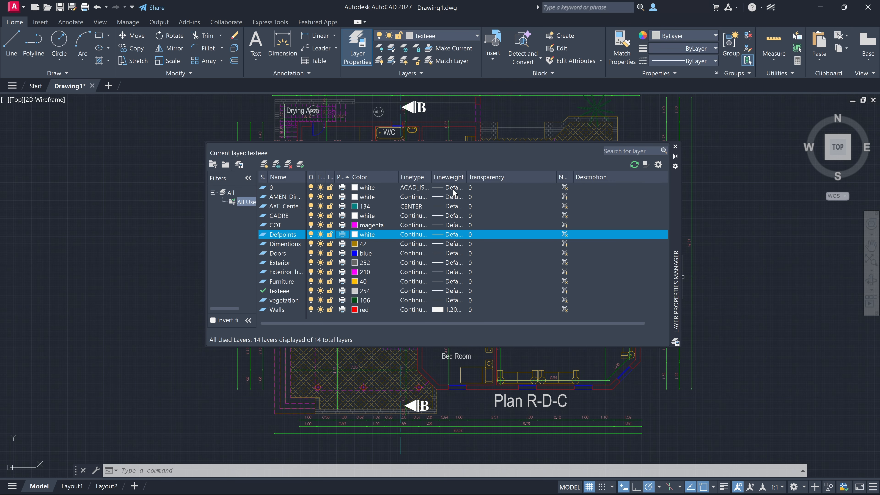
Step: Set the Doors layer's transparency to 80, leaving the AMEN Directional arrows layer's transparency unedited
{"action": "left_click", "coordinate": [511, 197]}
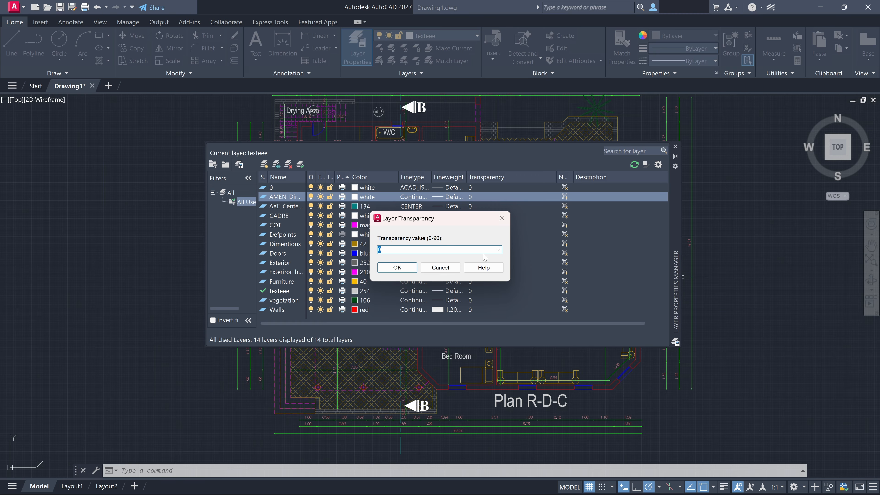
{"action": "left_click", "coordinate": [452, 267]}
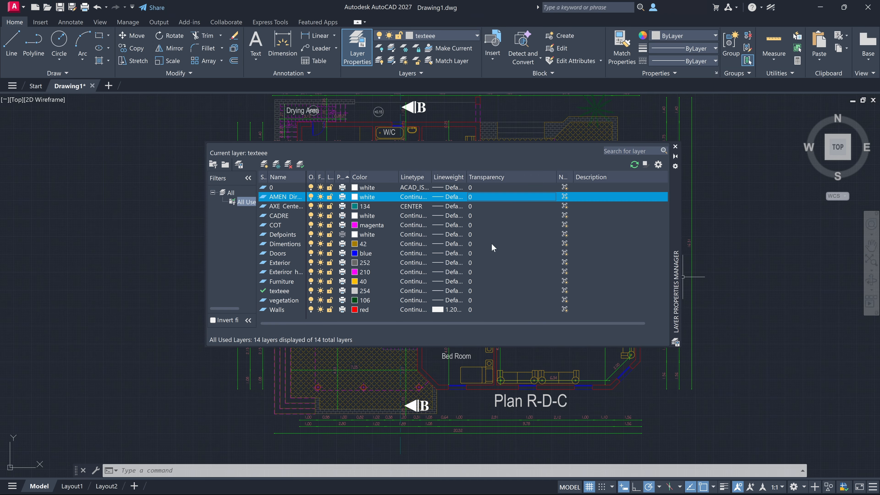
{"action": "left_click", "coordinate": [484, 255]}
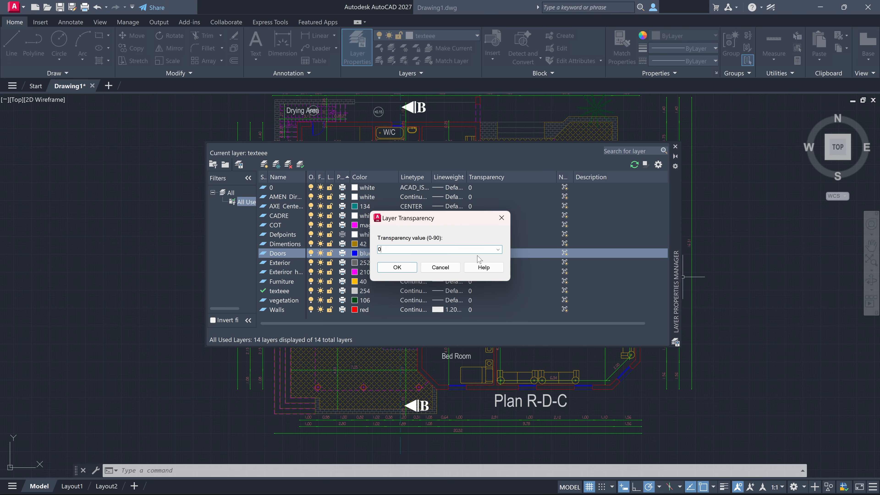
{"action": "type", "text": "8"}
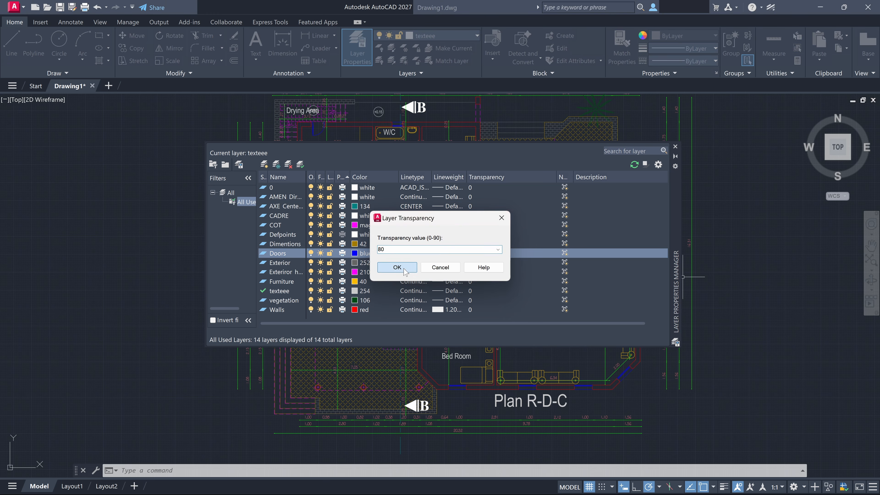